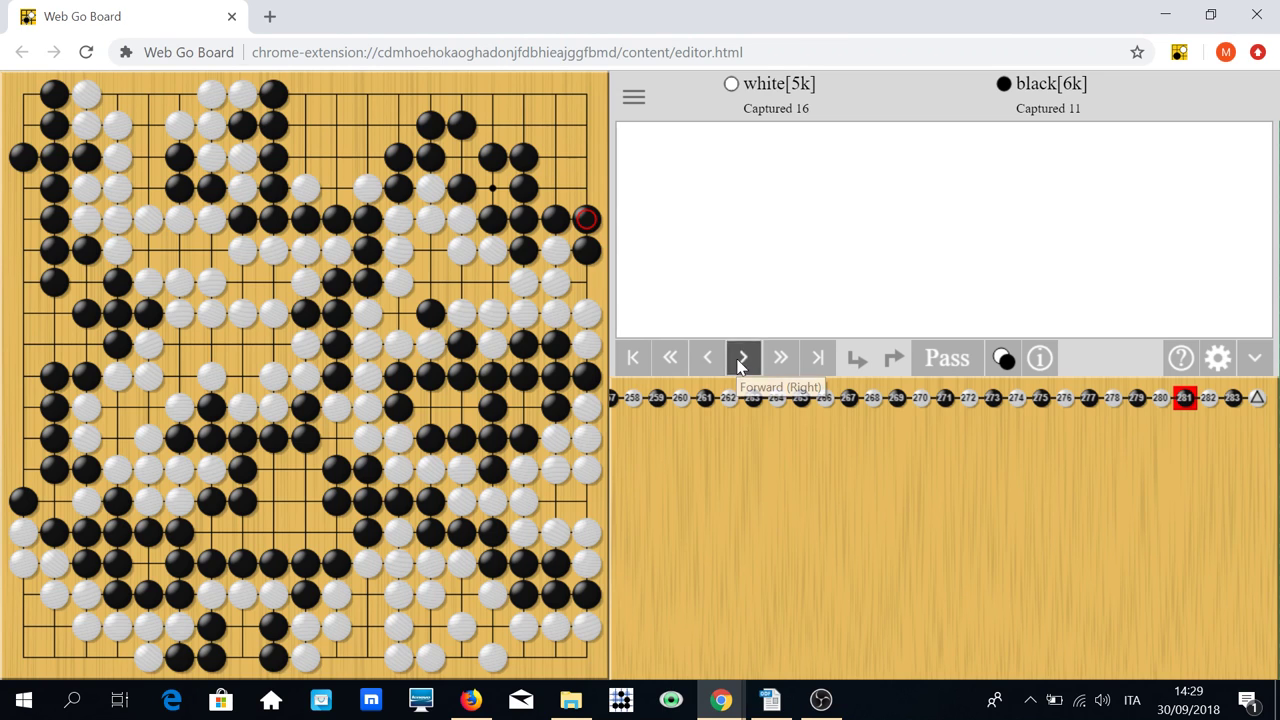
- Advance through moves 282 and 283 to the end, showing white 65.5, black 73, B+7.5
click(741, 362)
click(741, 362)
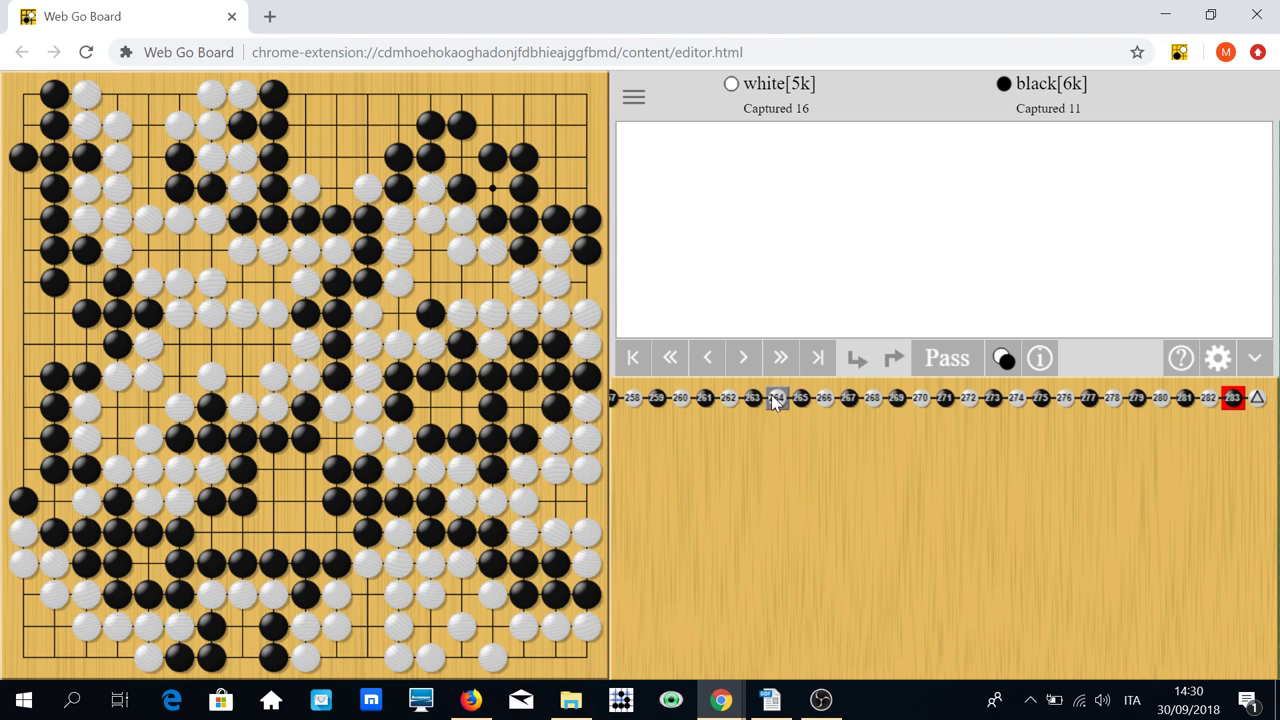
click(745, 365)
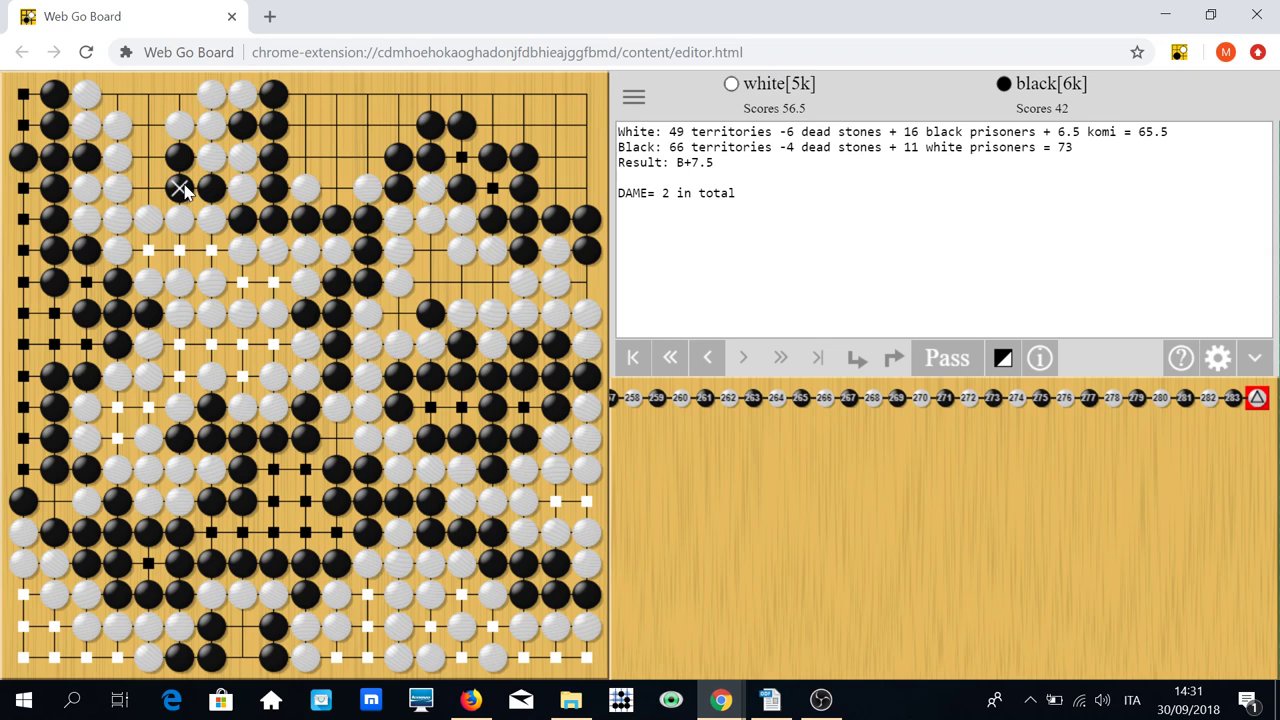
- Mark dead groups: black upper left and right of centre; white at top, left, and bottom
click(180, 188)
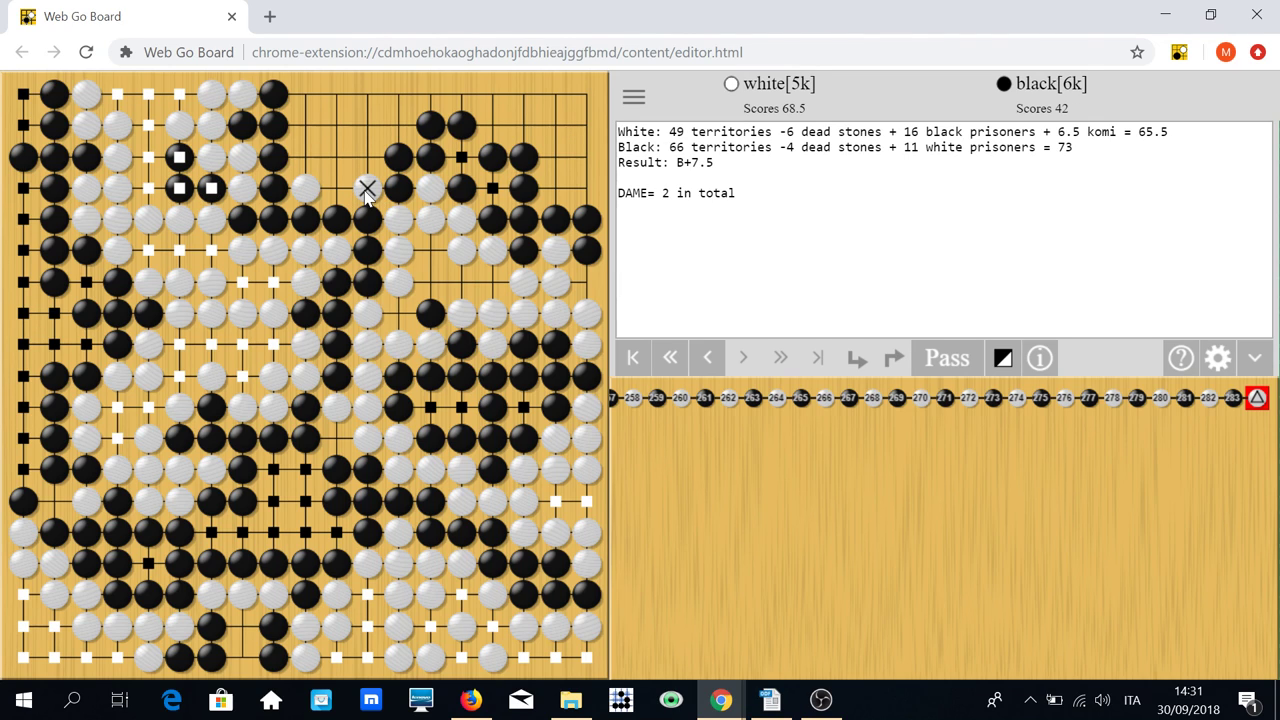
click(367, 190)
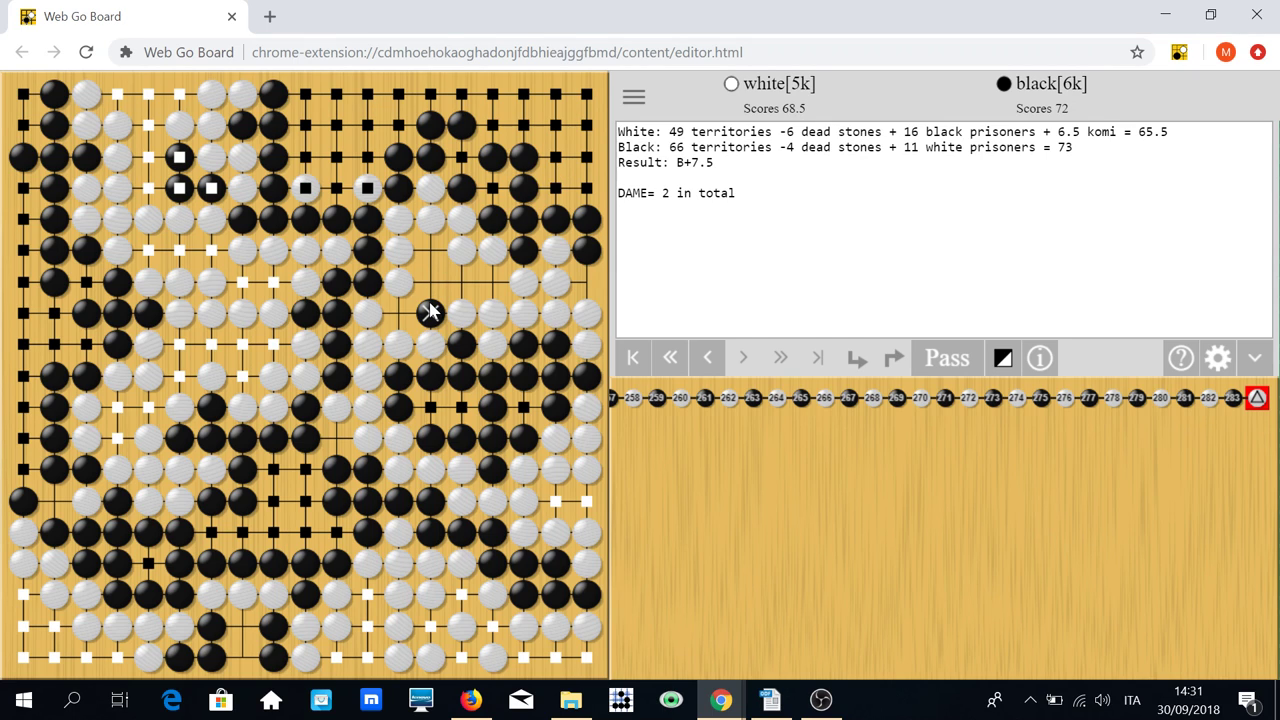
click(430, 312)
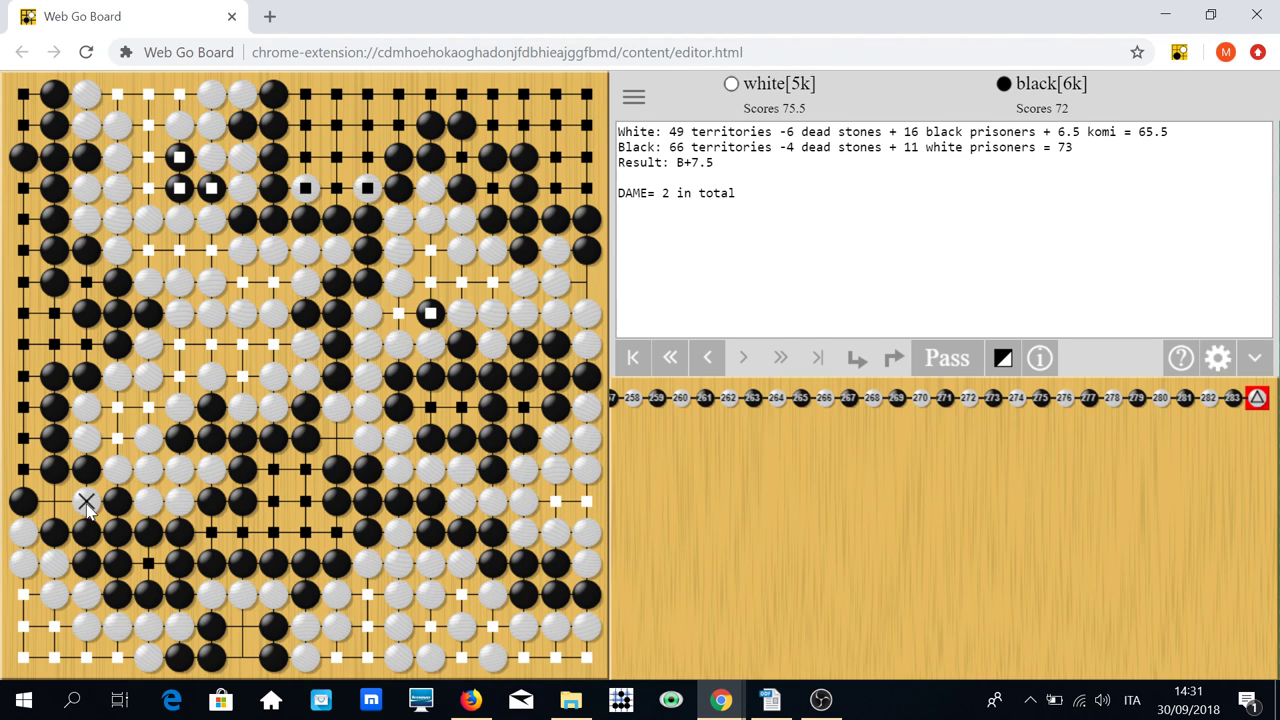
click(87, 503)
click(244, 597)
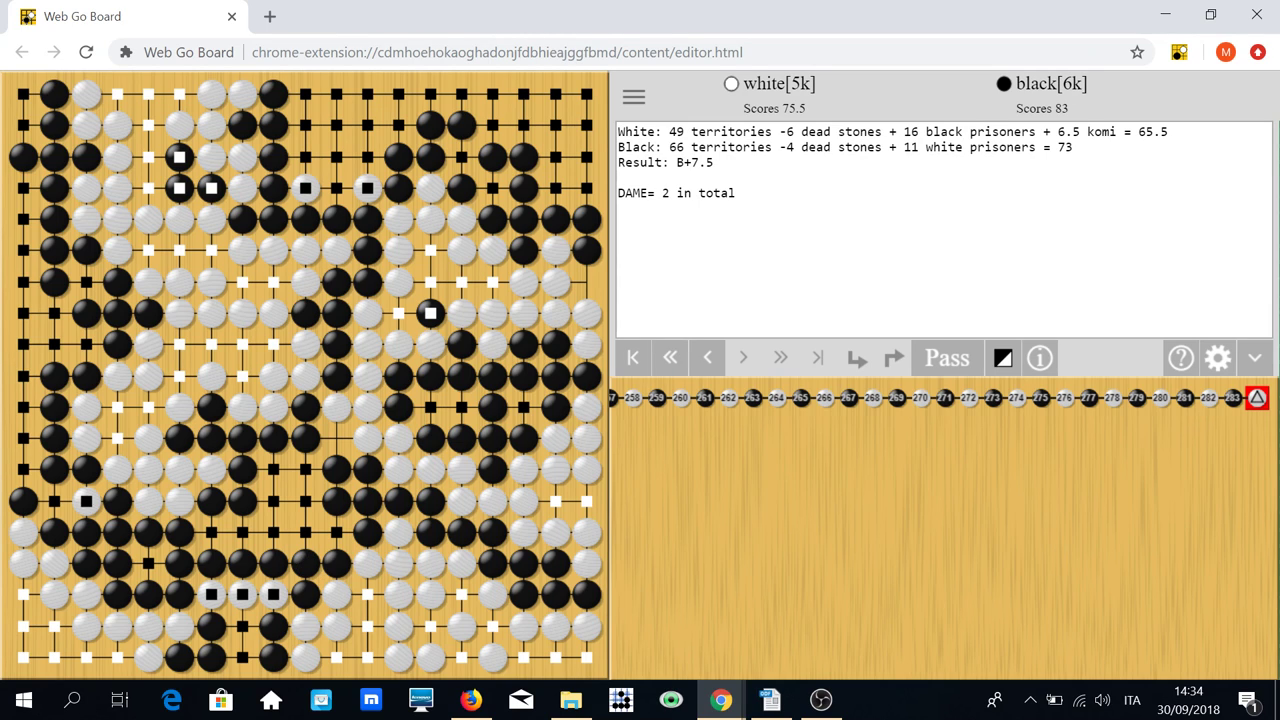
click(430, 314)
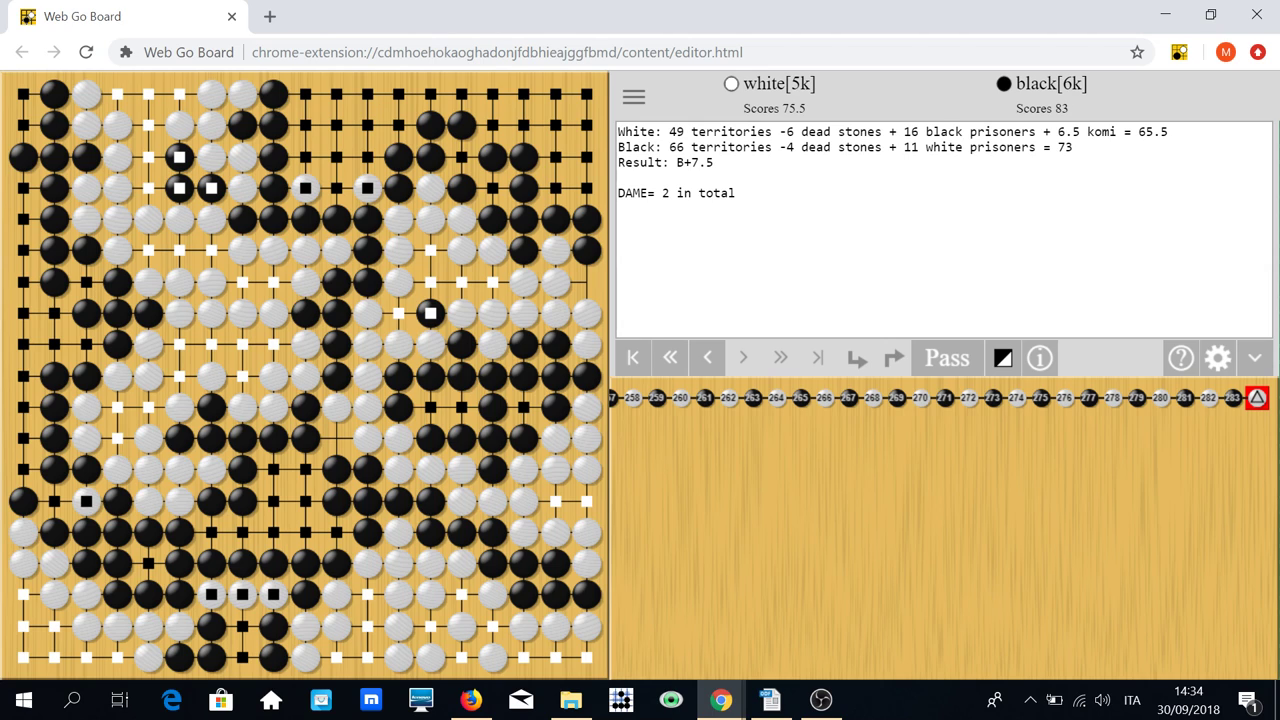